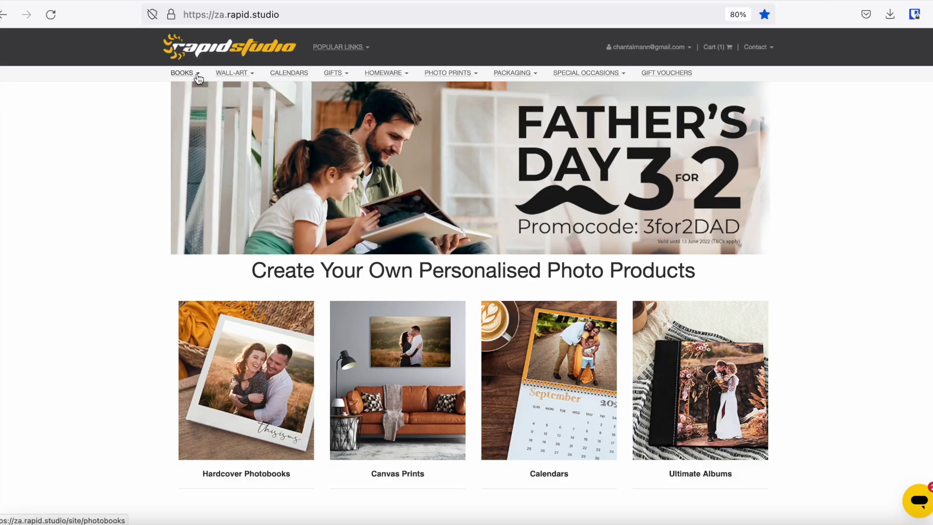
Go to Books > Ultimate Albums and open the album calculator for the Ultimate Album 30x30.
mouse_move(198, 77)
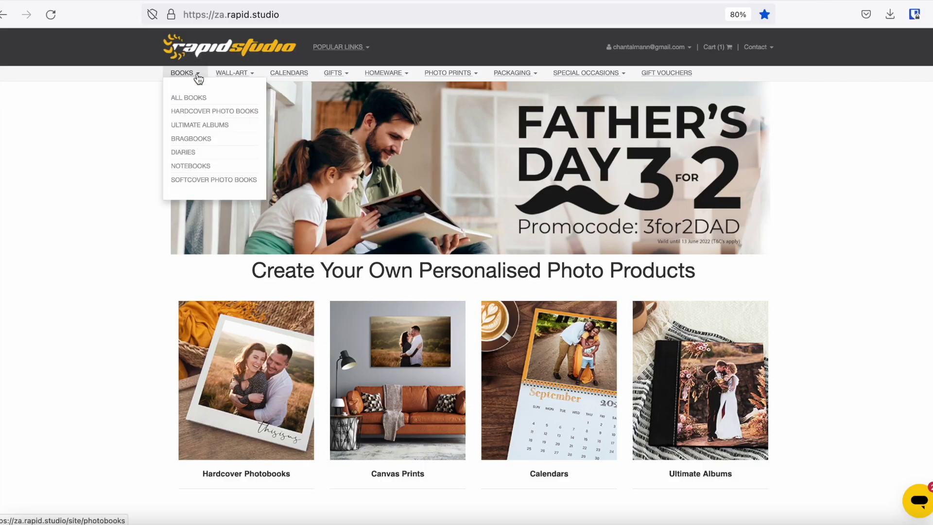
left_click(201, 125)
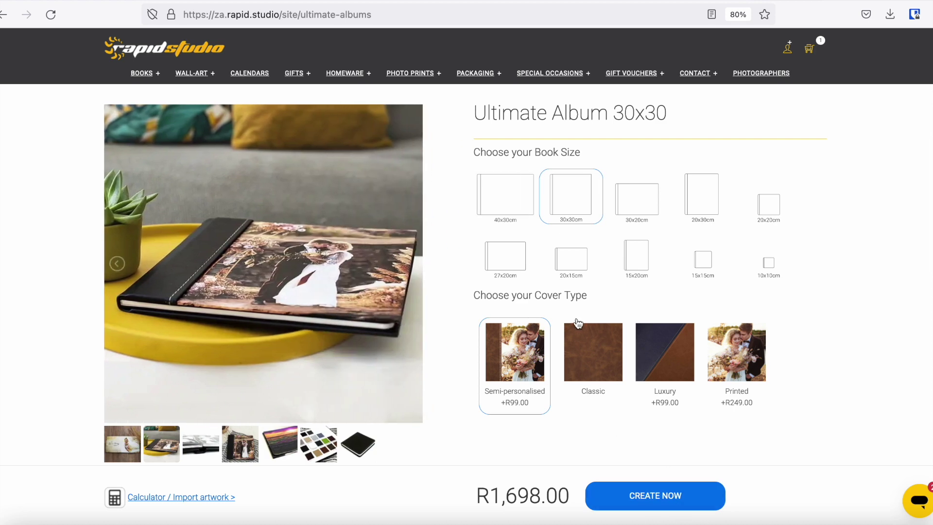
scroll(577, 323, "down", 5)
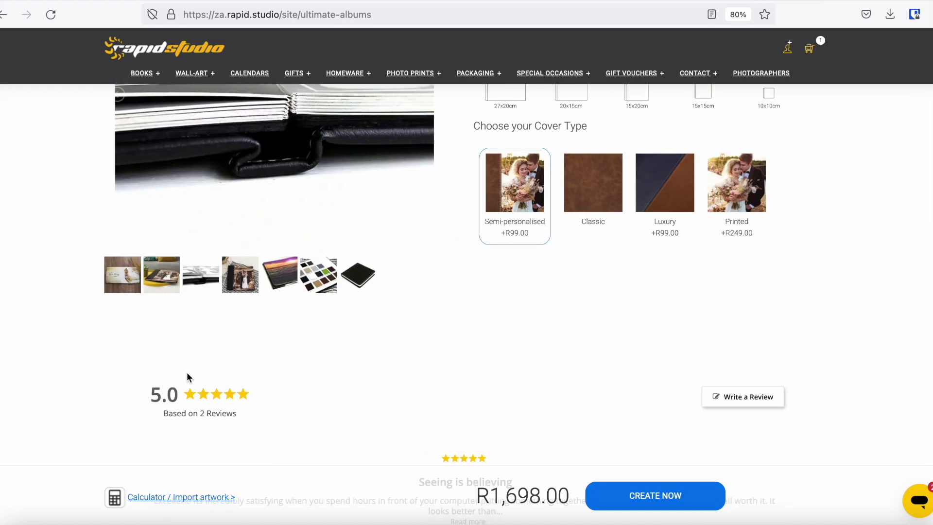
left_click(154, 498)
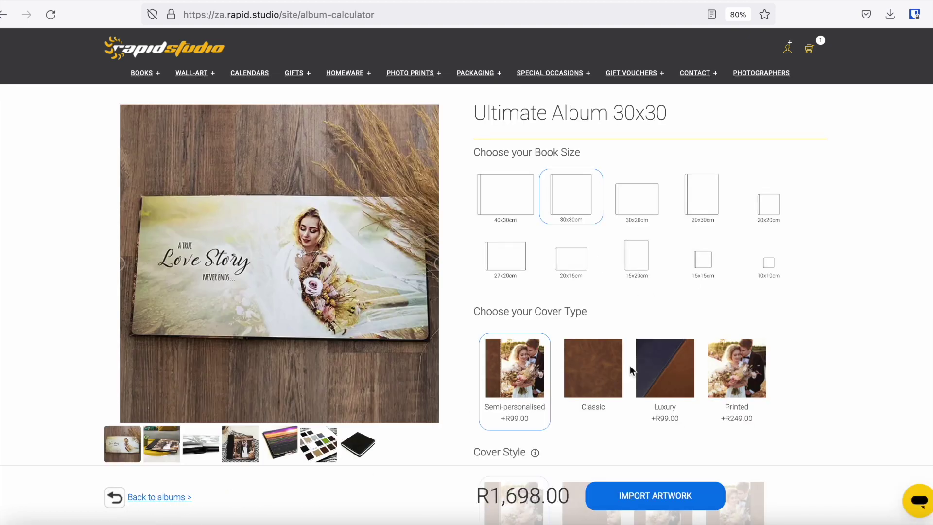
scroll(632, 365, "down", 10)
scroll(631, 362, "down", 15)
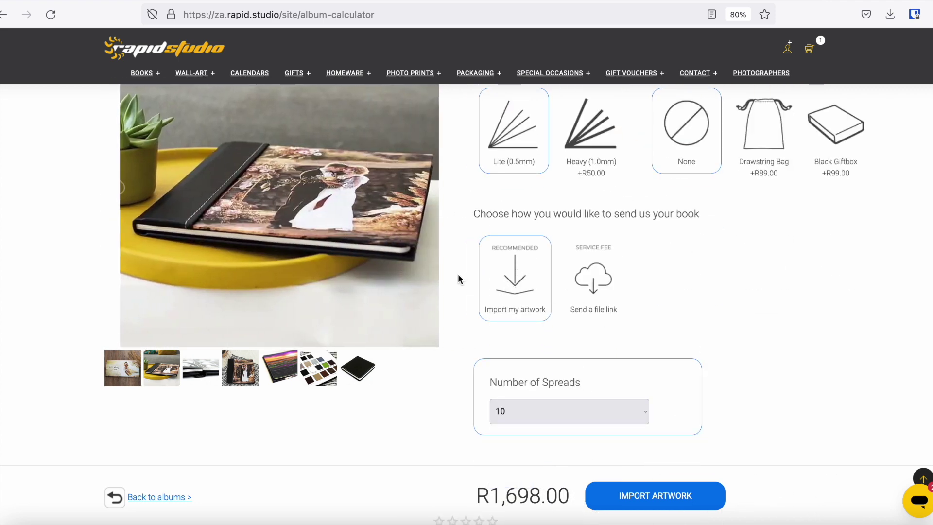
scroll(458, 275, "down", 1)
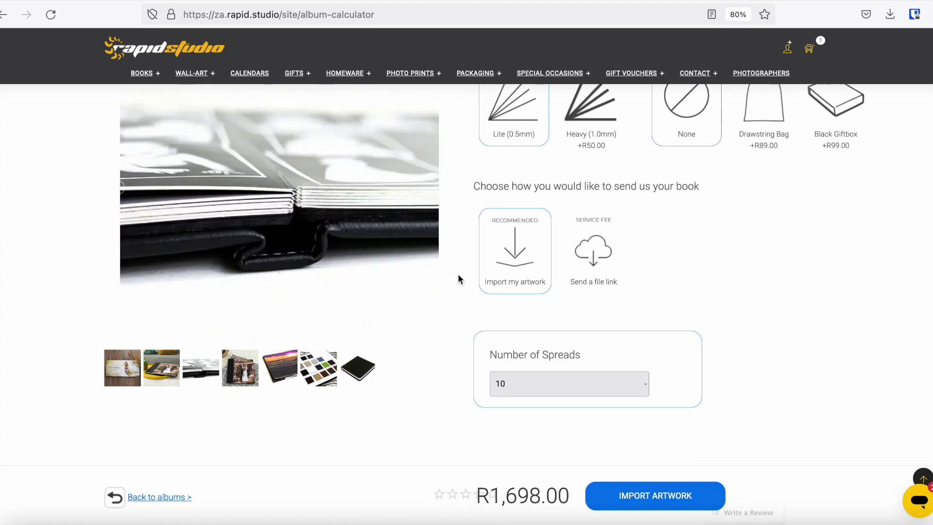
scroll(458, 276, "down", 5)
scroll(458, 275, "down", 7)
scroll(458, 274, "down", 3)
scroll(458, 274, "down", 1)
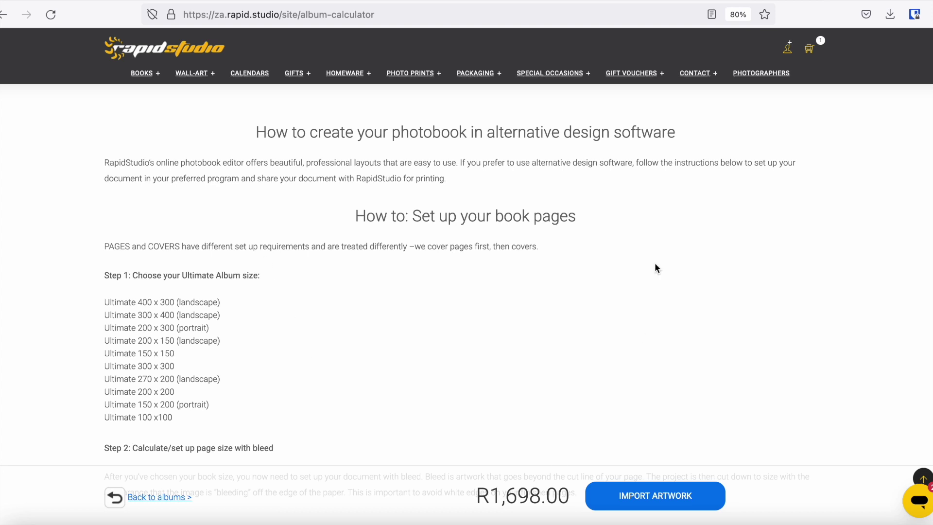
scroll(382, 298, "down", 6)
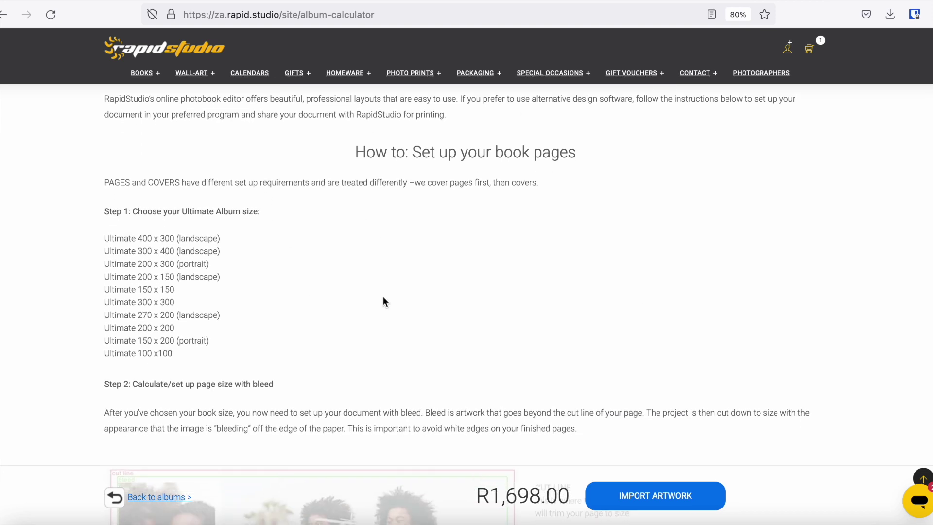
scroll(383, 297, "down", 5)
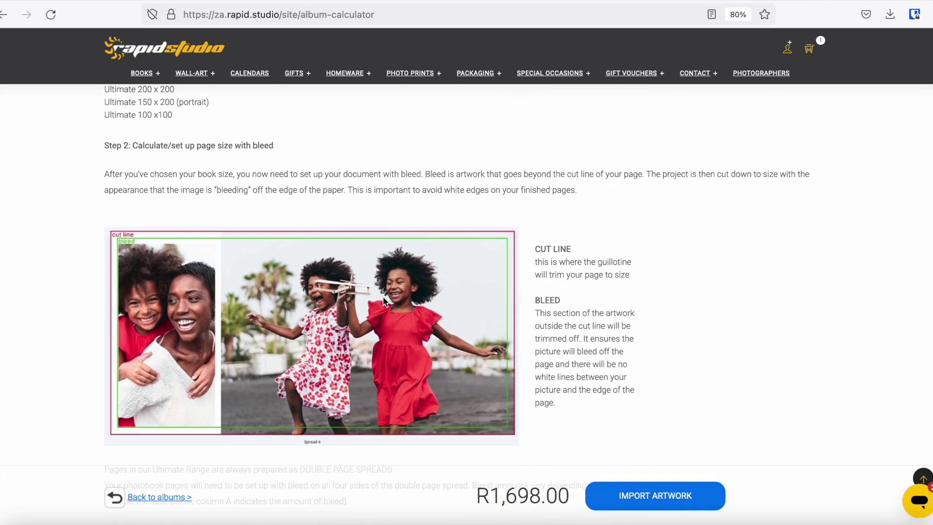
scroll(384, 301, "down", 5)
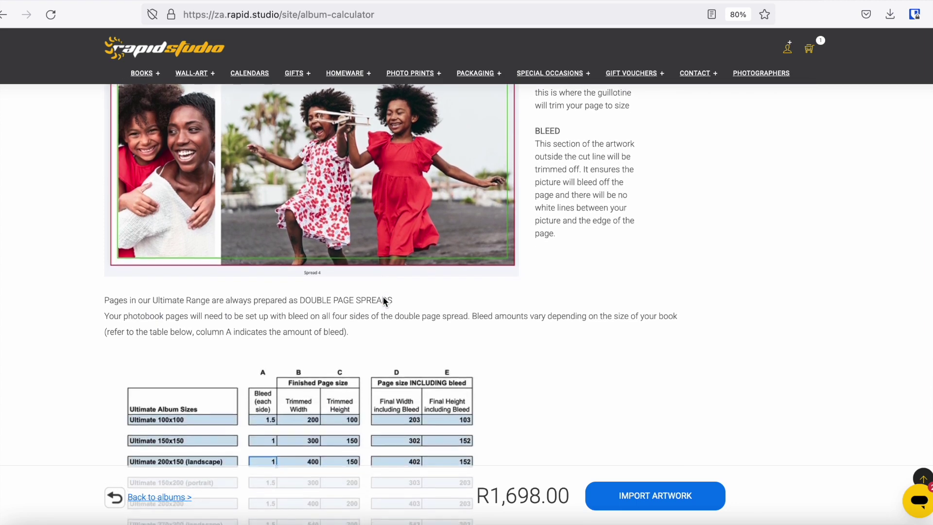
scroll(382, 301, "down", 2)
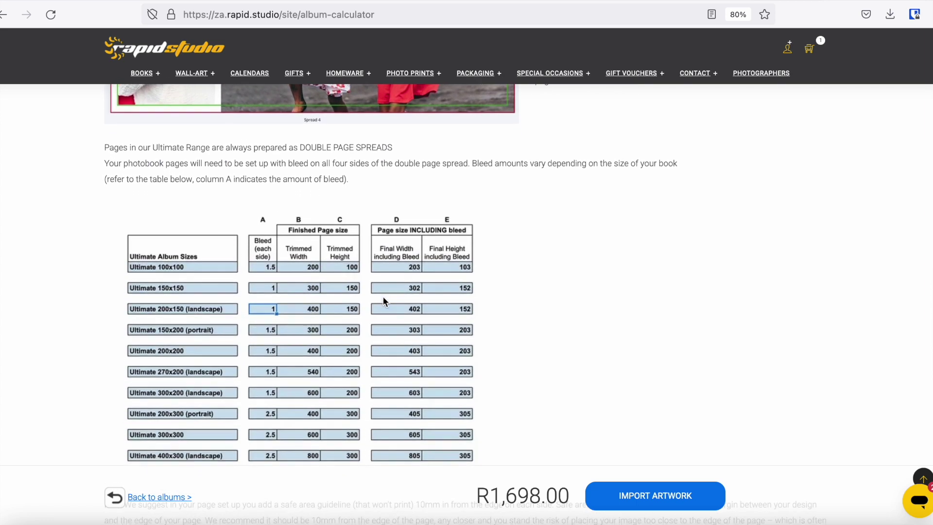
scroll(384, 301, "up", 8)
scroll(384, 298, "up", 5)
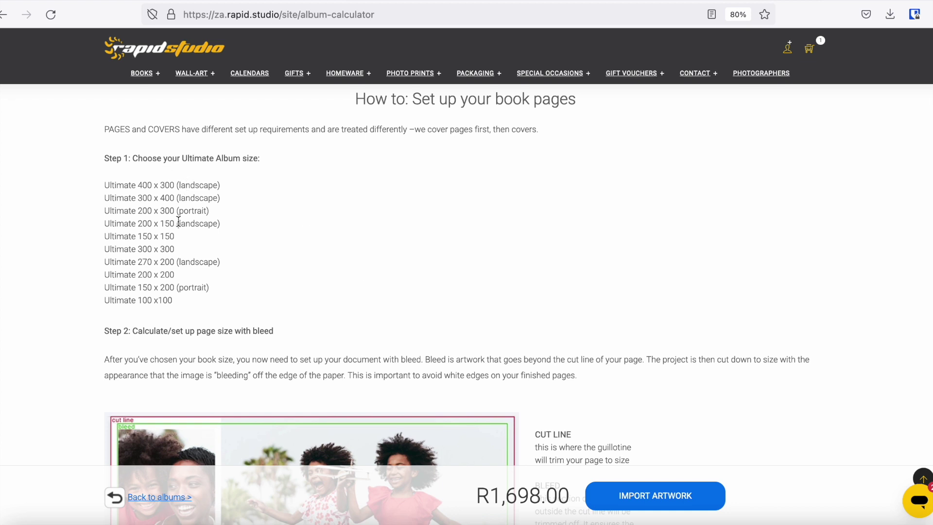
scroll(216, 236, "down", 1)
scroll(216, 236, "down", 1)
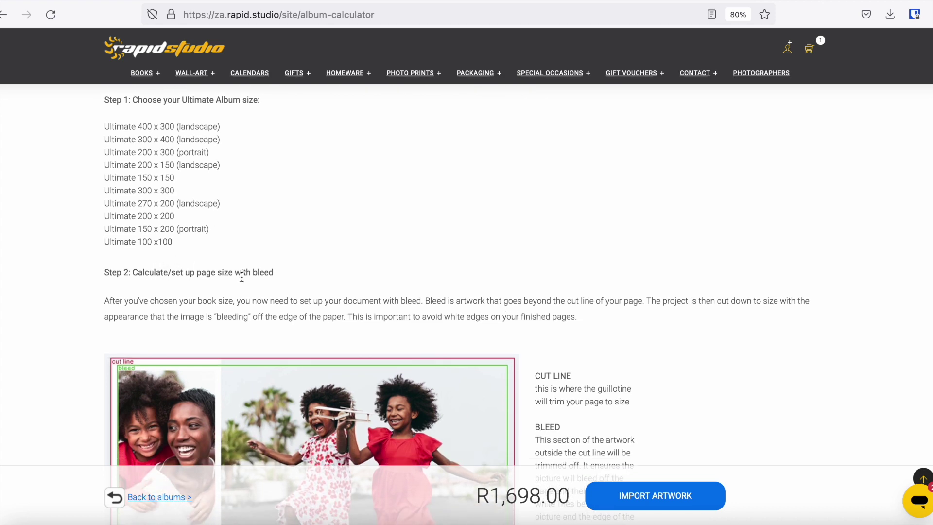
scroll(251, 275, "down", 1)
scroll(250, 275, "down", 6)
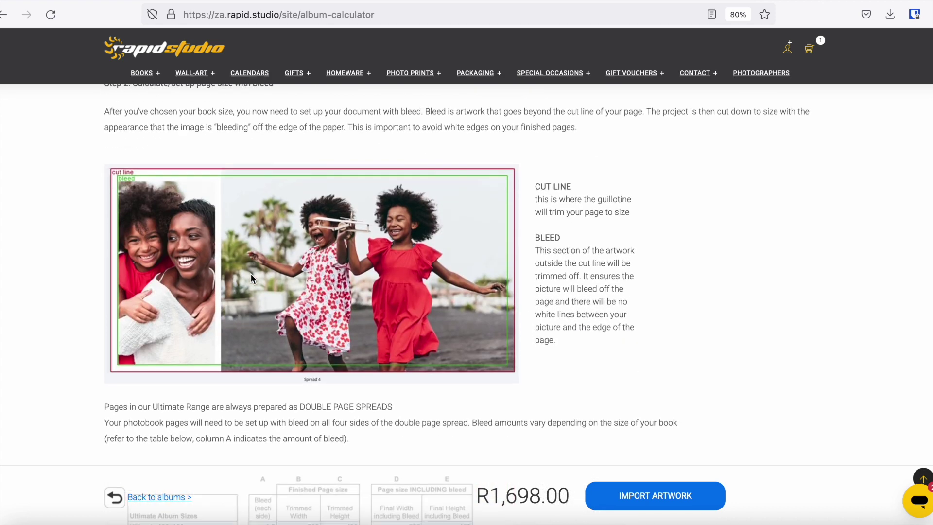
scroll(250, 277, "down", 3)
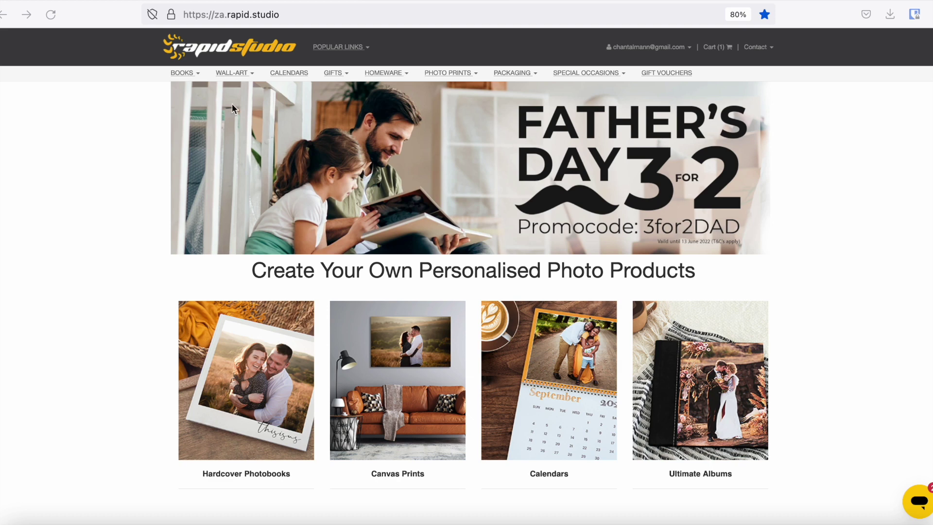
Return to Books > Ultimate Albums and reopen the 'Calculator / Import artwork' page.
left_click(198, 78)
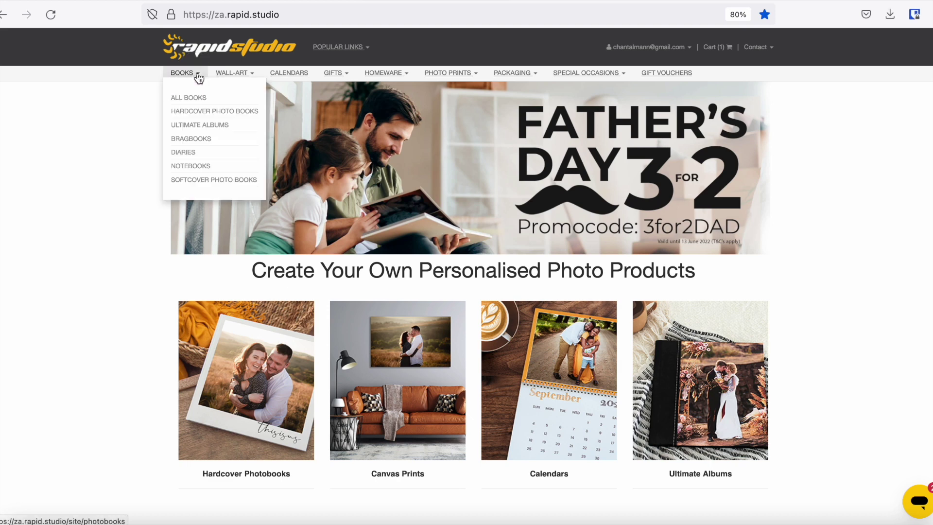
left_click(201, 124)
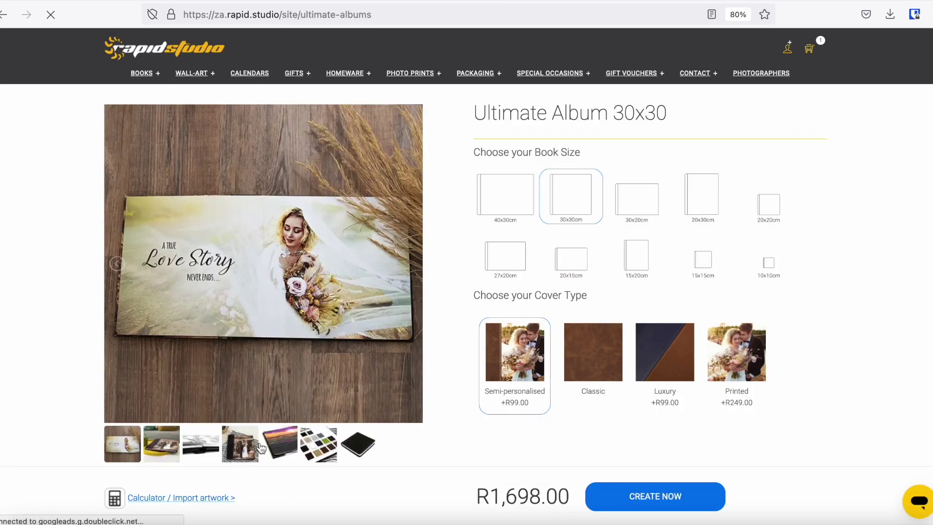
left_click(148, 502)
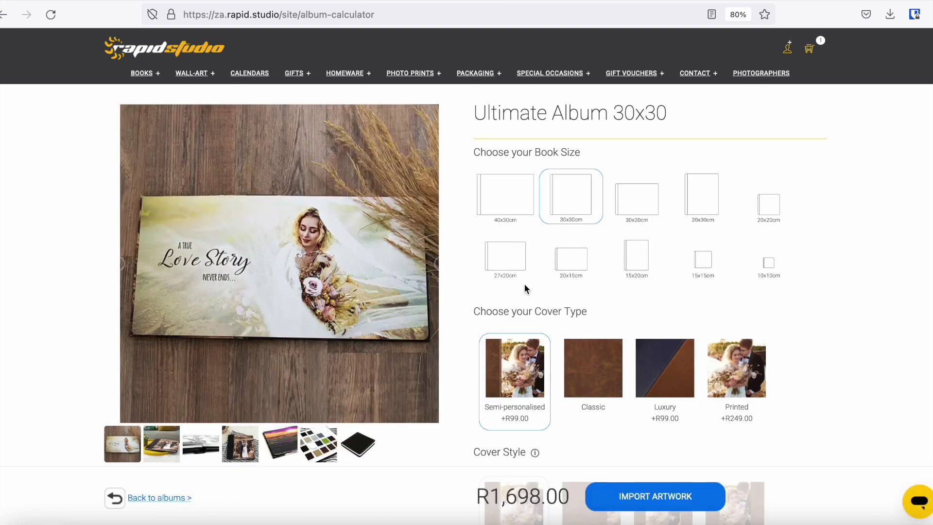
Try the Canvas, Linen, Vegan Leather and Hide cover materials, then settle on Leather.
scroll(587, 369, "down", 3)
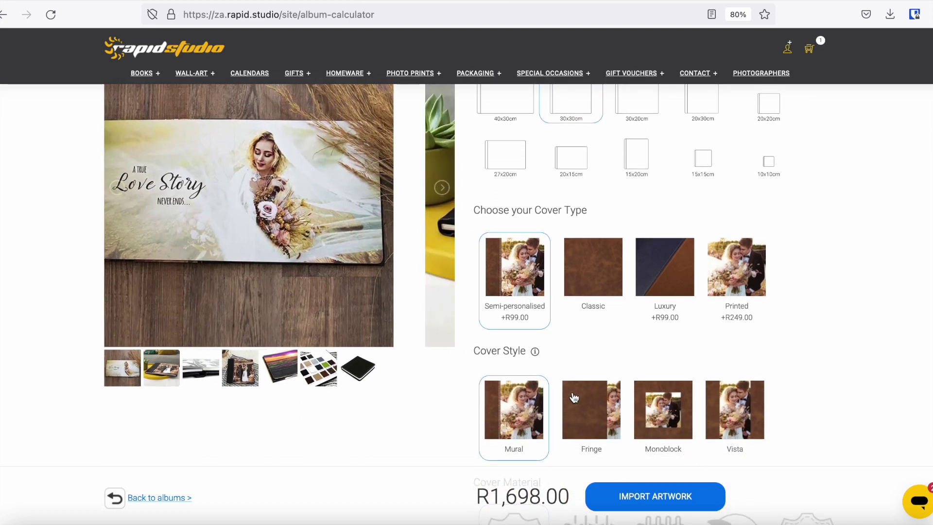
scroll(607, 403, "down", 2)
scroll(607, 402, "up", 5)
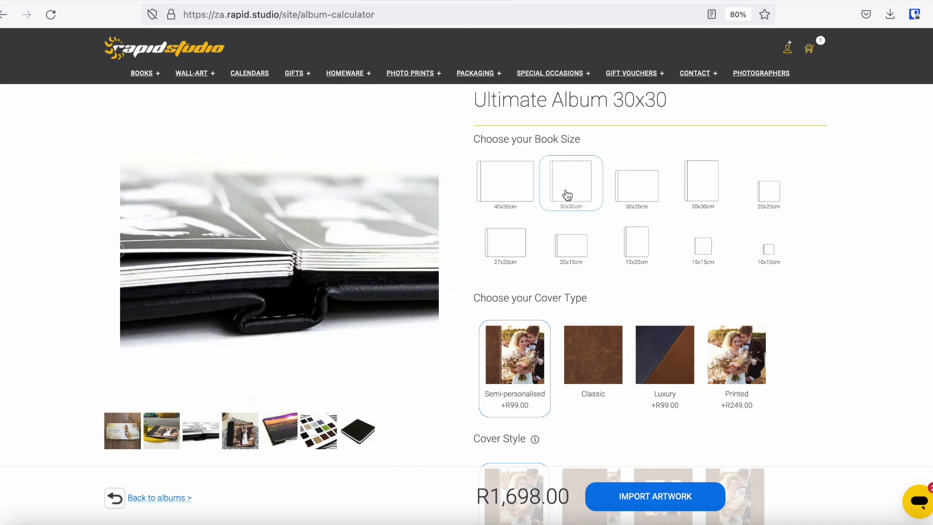
scroll(572, 214, "down", 2)
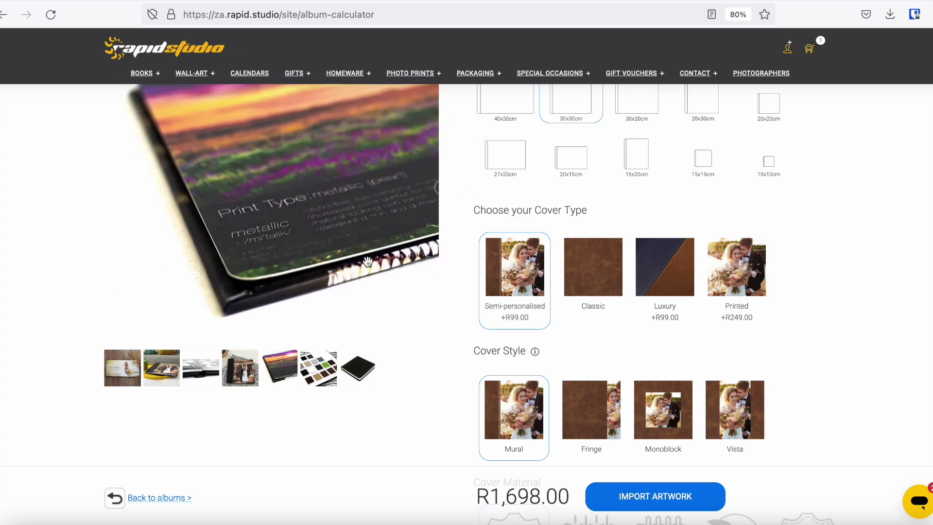
scroll(529, 424, "down", 5)
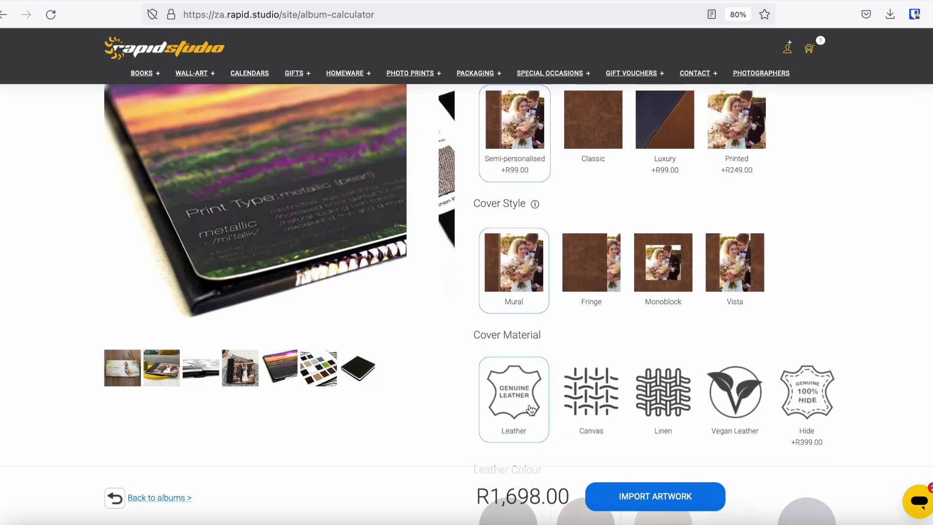
scroll(624, 309, "down", 3)
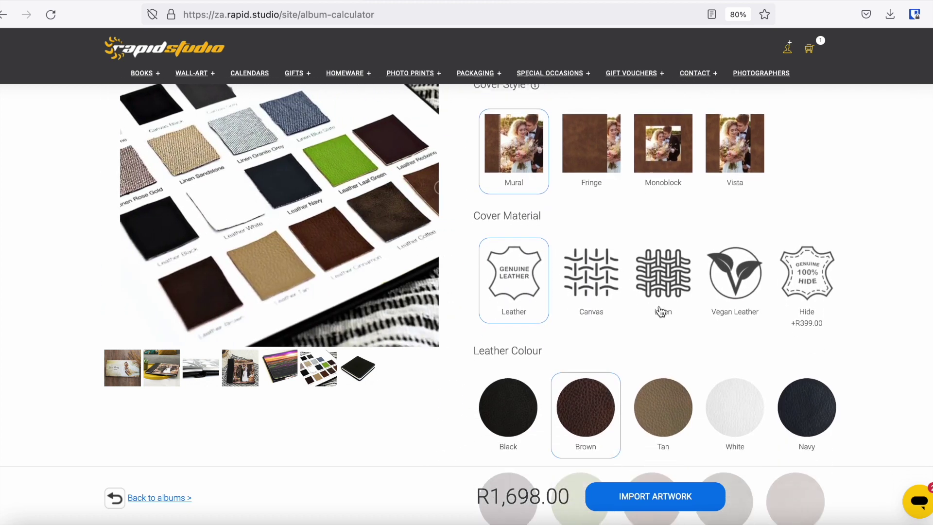
left_click(585, 223)
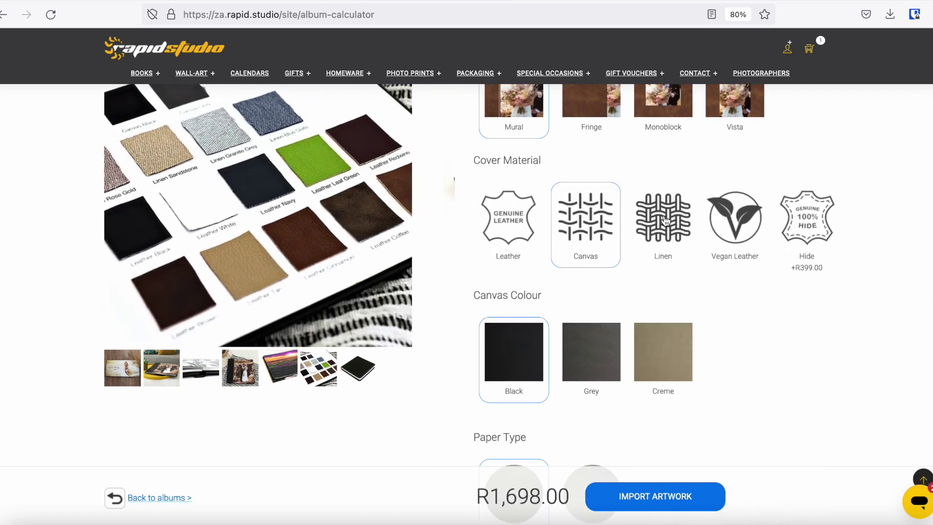
left_click(666, 221)
left_click(741, 222)
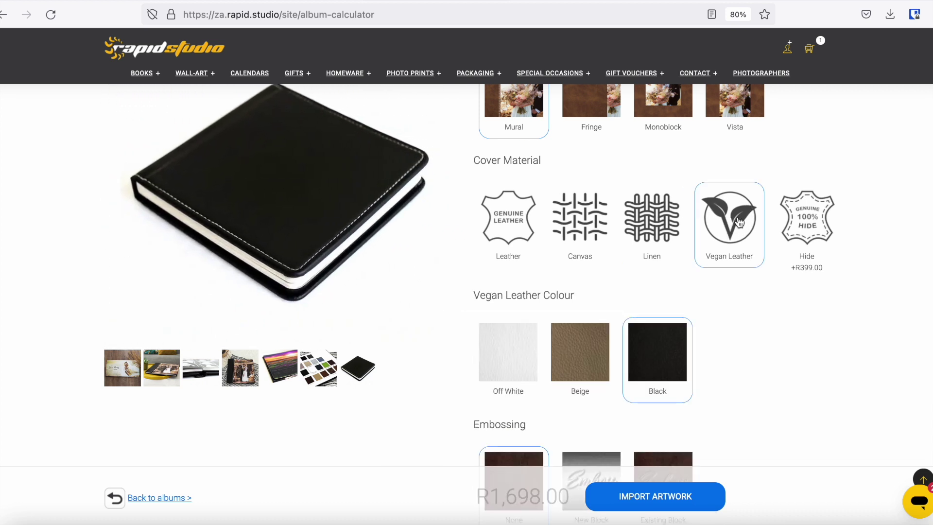
left_click(812, 222)
left_click(581, 228)
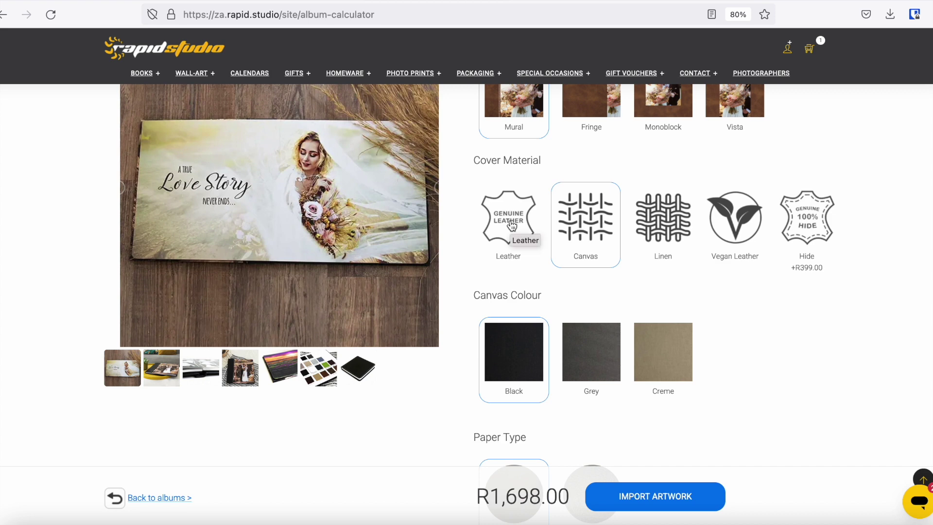
left_click(511, 225)
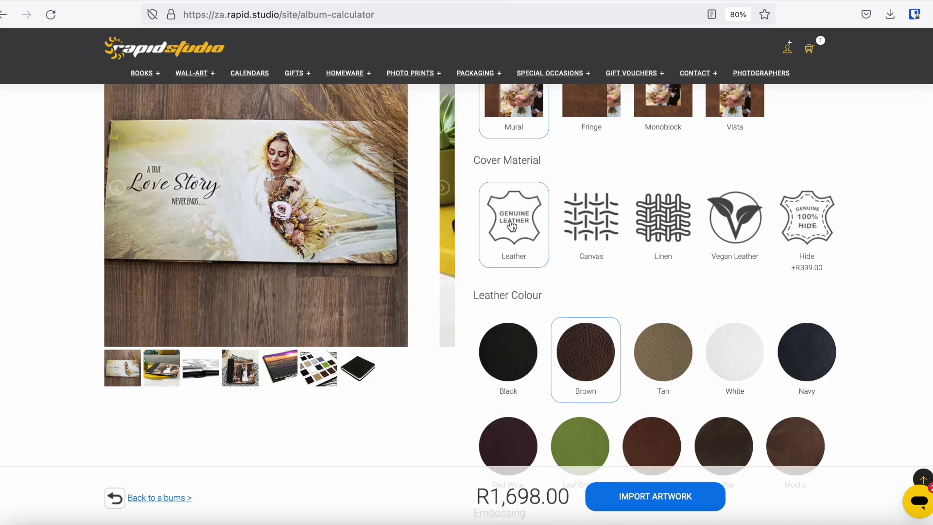
Choose Black as the leather colour and keep Standard (Lustre) paper.
left_click(508, 358)
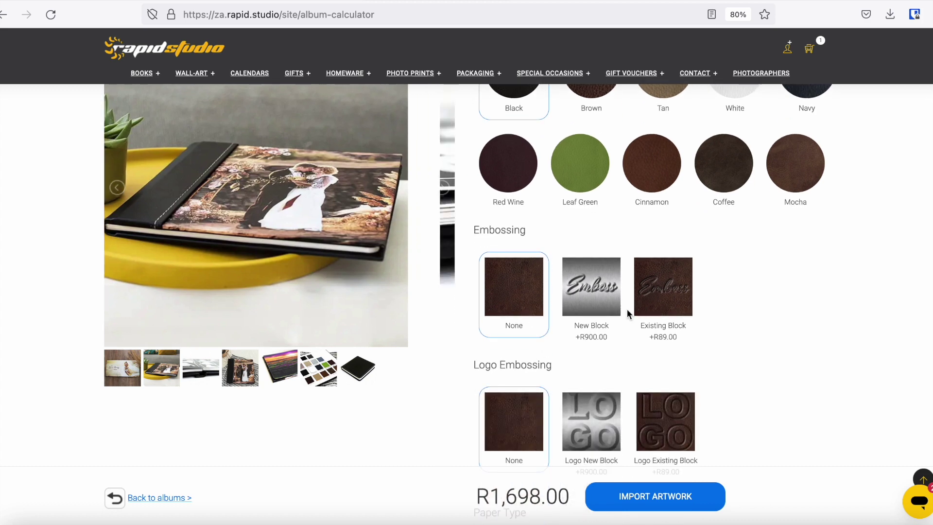
scroll(623, 310, "down", 5)
left_click(519, 297)
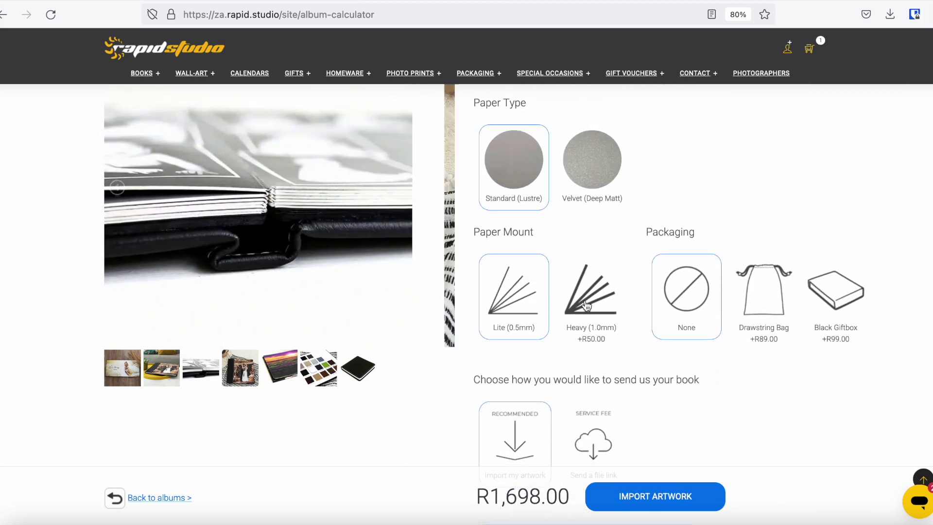
Select the Heavy (1.0mm) paper mount with 10 spreads, bringing the total to R1,748.00.
left_click(589, 305)
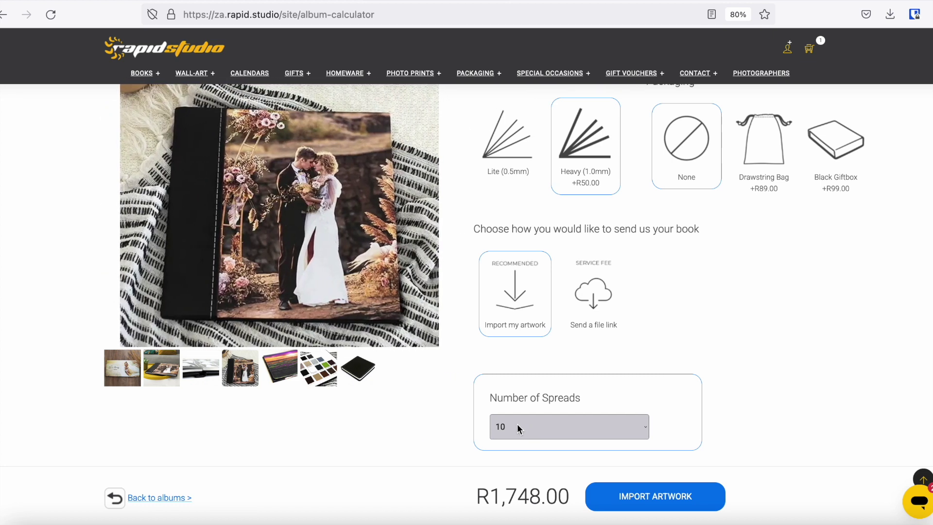
scroll(607, 430, "down", 2)
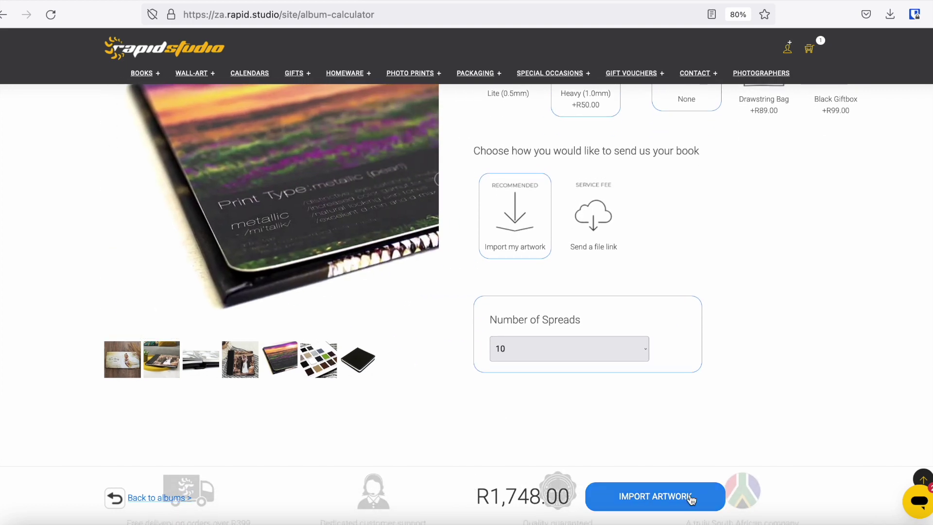
Import artwork into the online editor and show the uploaded wedding photos in the Images panel.
left_click(660, 500)
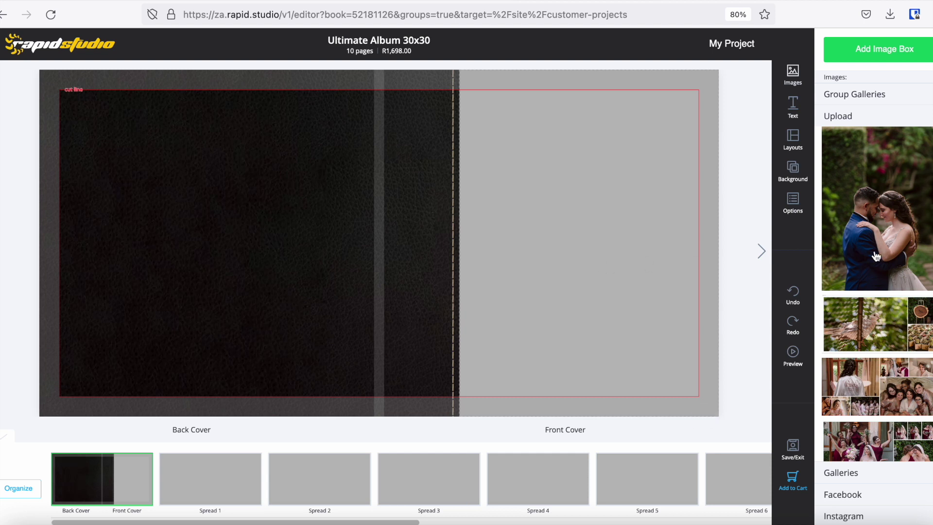
left_click(799, 83)
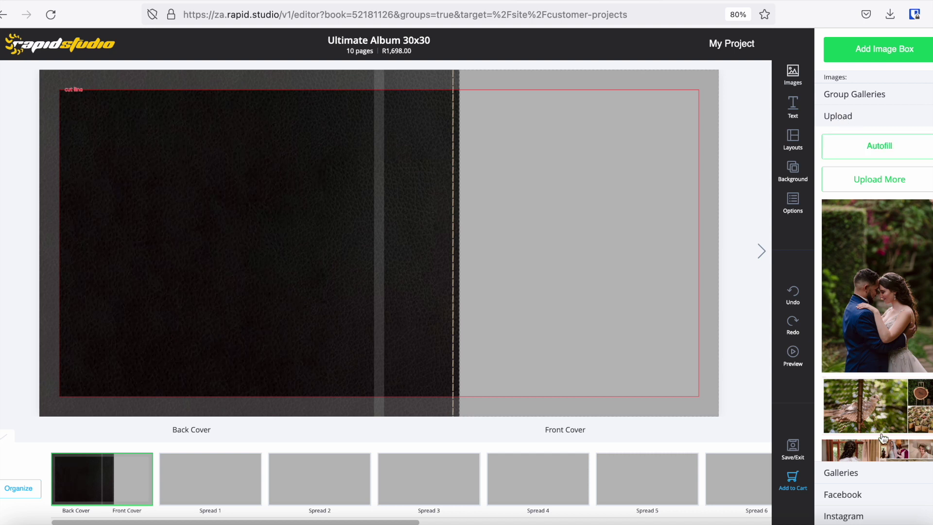
scroll(882, 340, "down", 3)
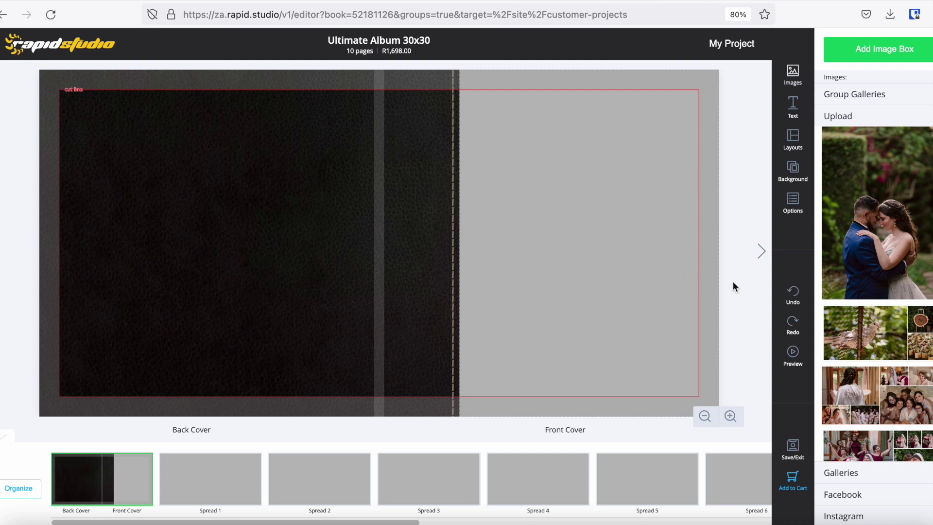
Place the embracing couple photo on the front cover, zoom it in five steps and back out one.
left_click_drag(869, 224, 560, 225)
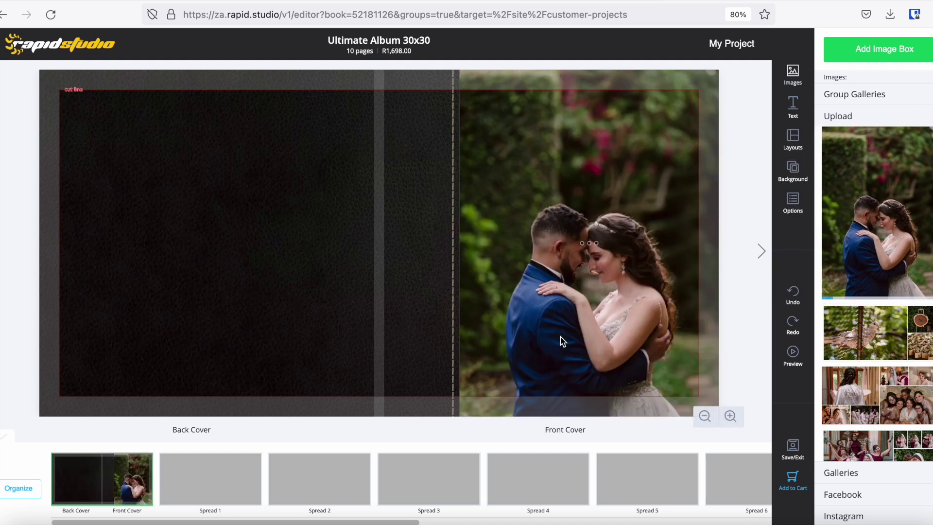
left_click(602, 276)
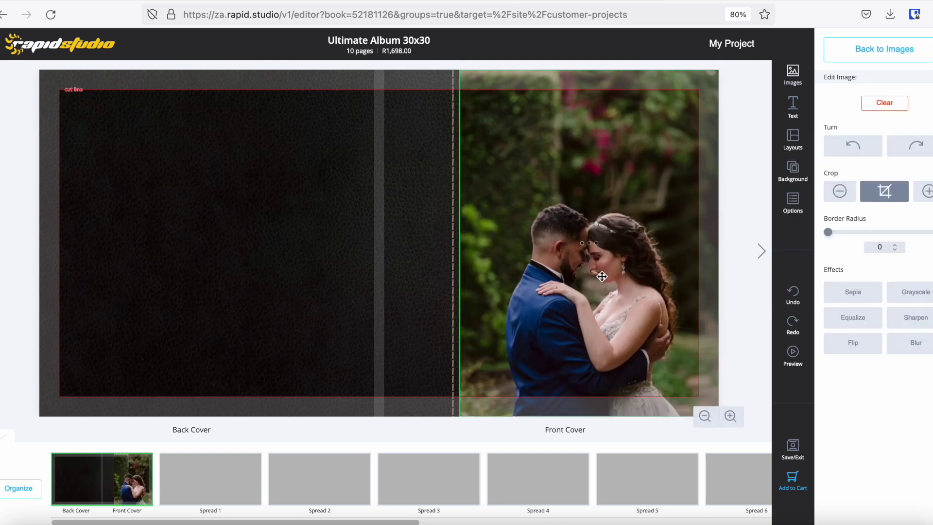
left_click(926, 192)
left_click(926, 191)
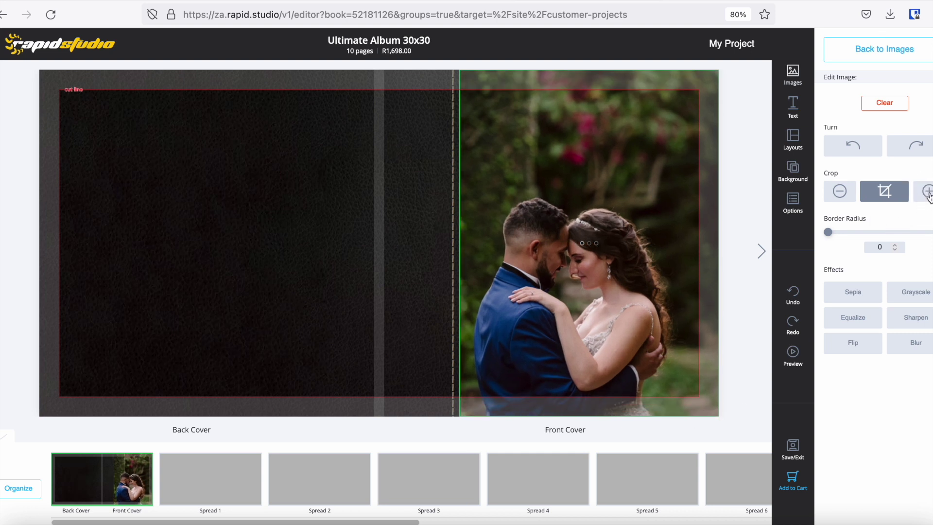
left_click(927, 192)
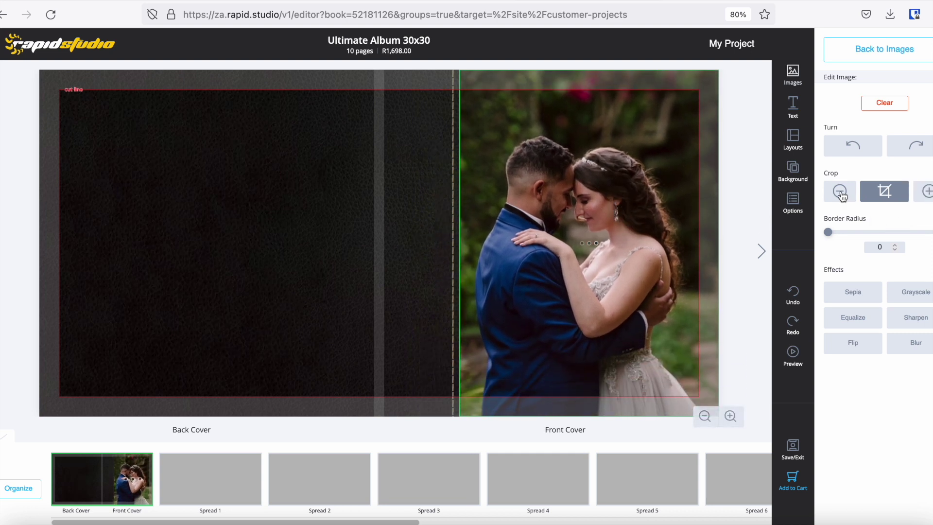
left_click(926, 192)
left_click(926, 193)
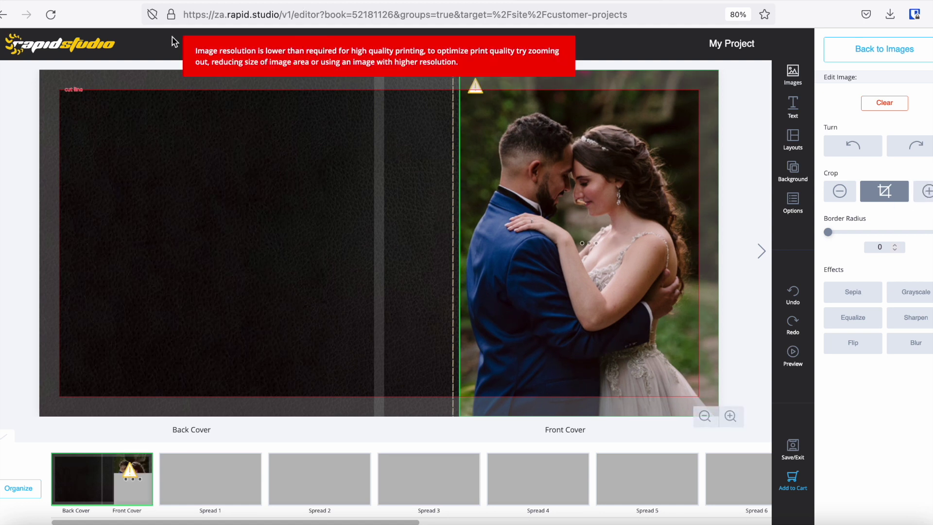
left_click(840, 192)
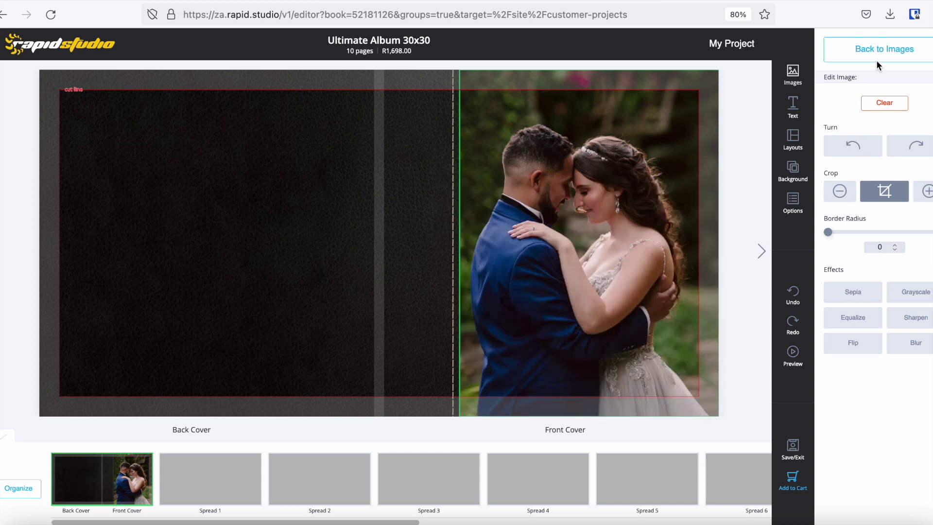
left_click(881, 48)
Autofill the album spreads with the 10 uploaded wedding photos and scroll through the results.
scroll(879, 388, "down", 4)
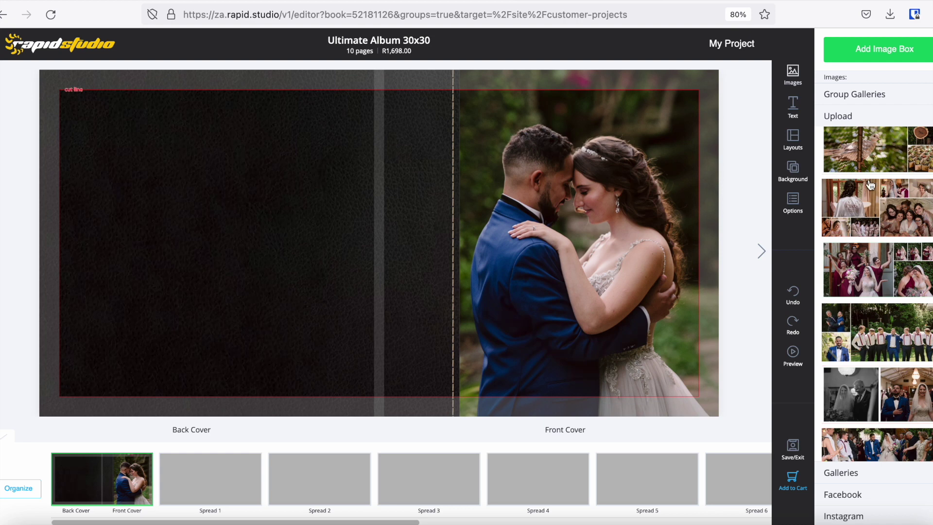
scroll(870, 185, "up", 2)
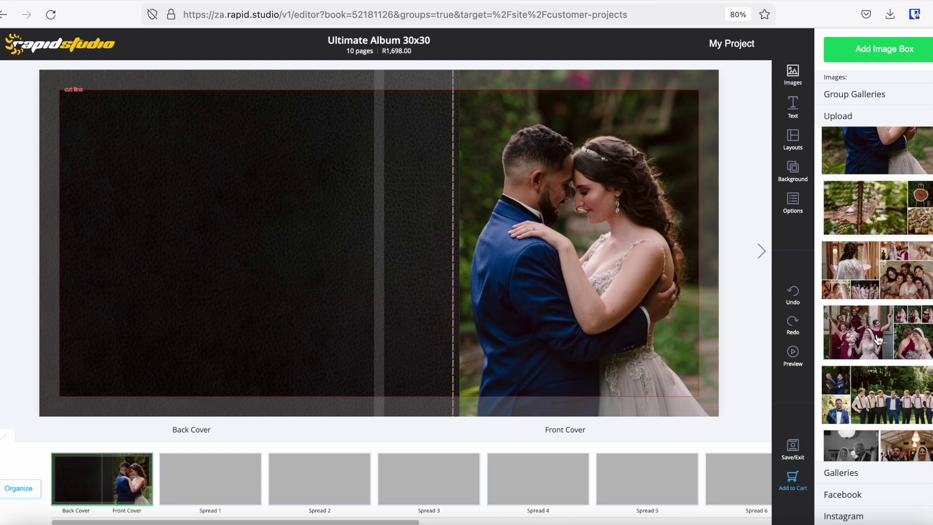
scroll(861, 412, "down", 3)
scroll(860, 421, "up", 4)
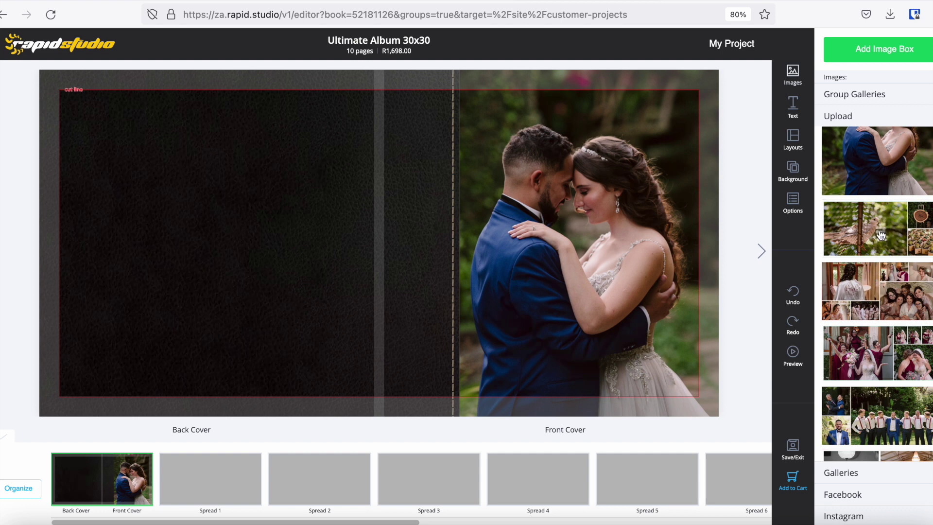
scroll(881, 235, "up", 2)
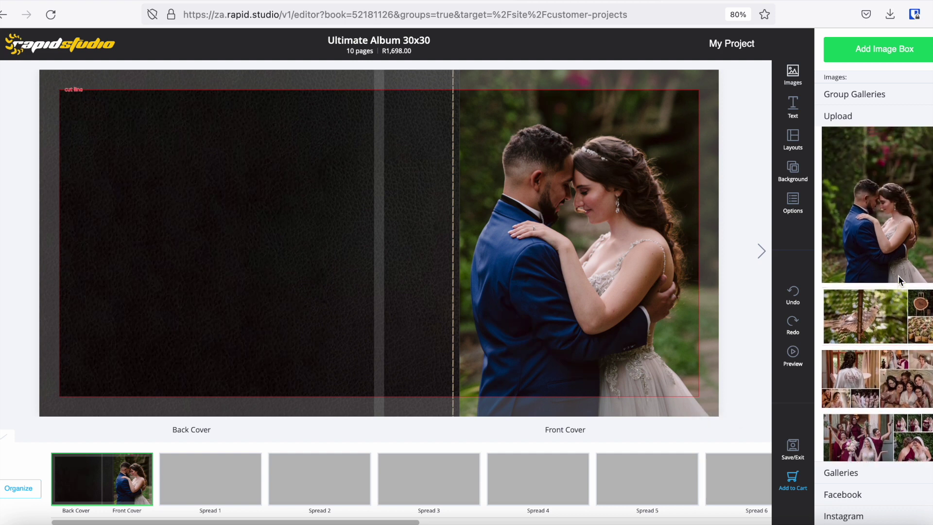
scroll(898, 275, "up", 3)
left_click(898, 147)
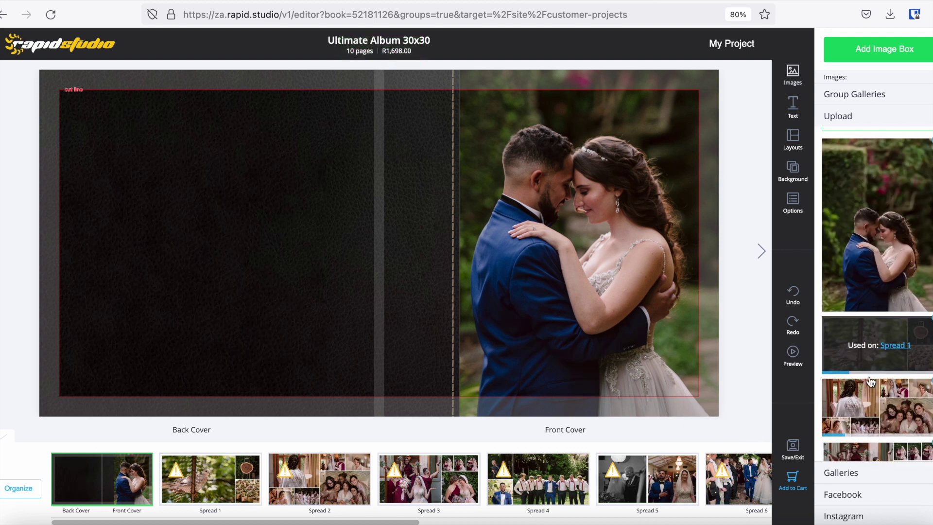
scroll(870, 384, "down", 1)
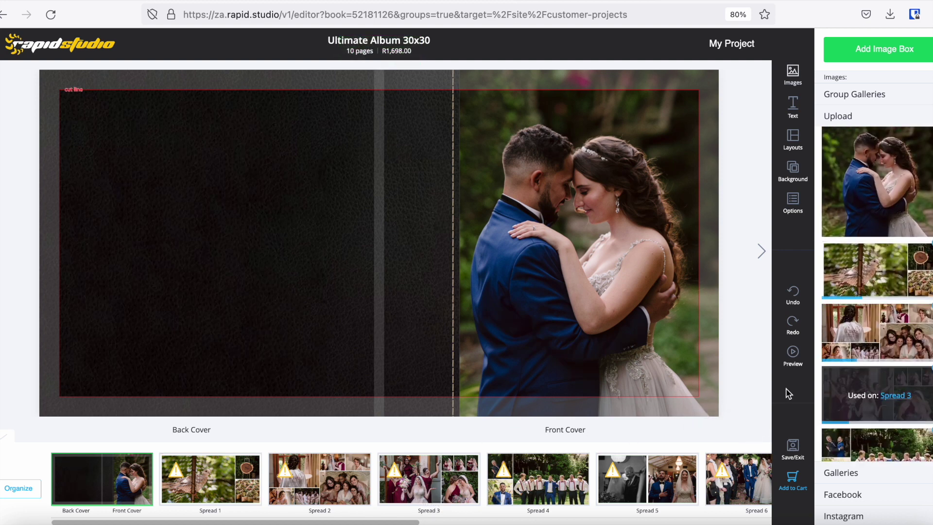
mouse_move(853, 403)
scroll(853, 403, "down", 2)
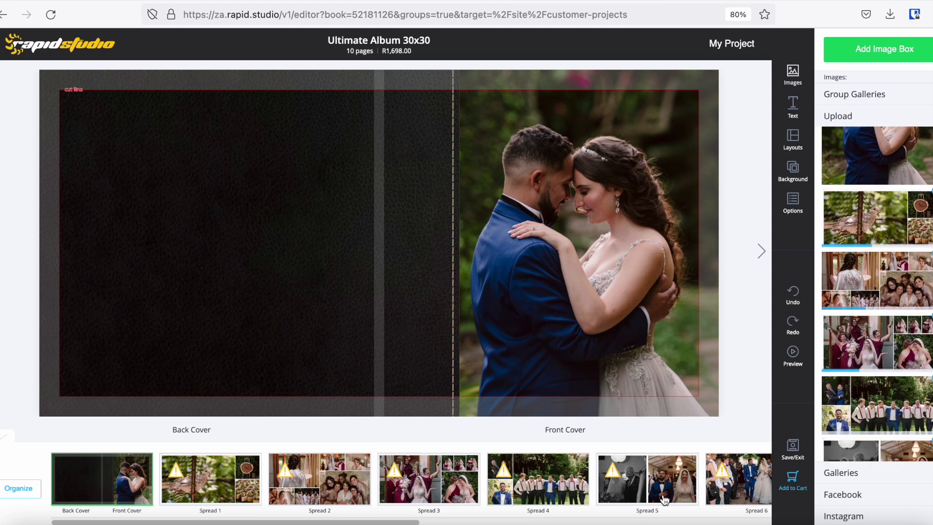
scroll(826, 411, "down", 2)
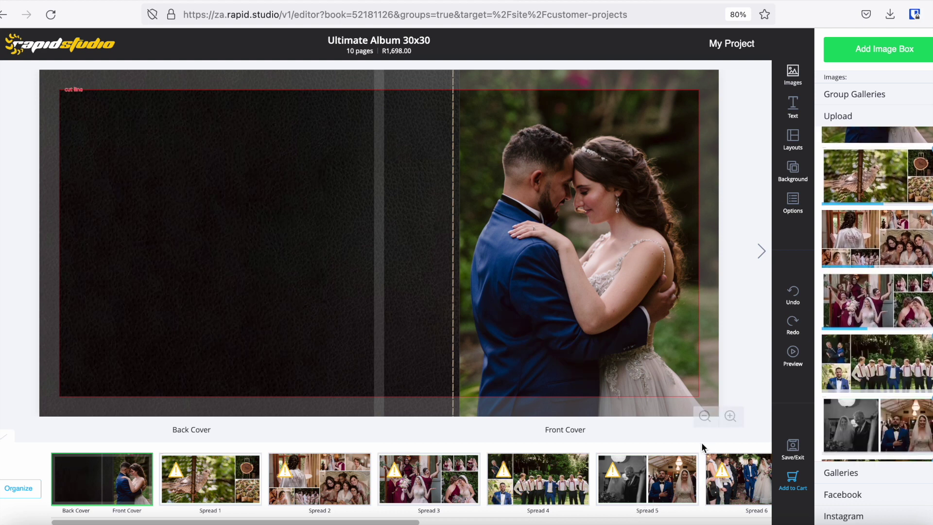
Review Spreads 1 to 3, then return to Spread 2 with the bride-in-robe photos.
left_click(204, 495)
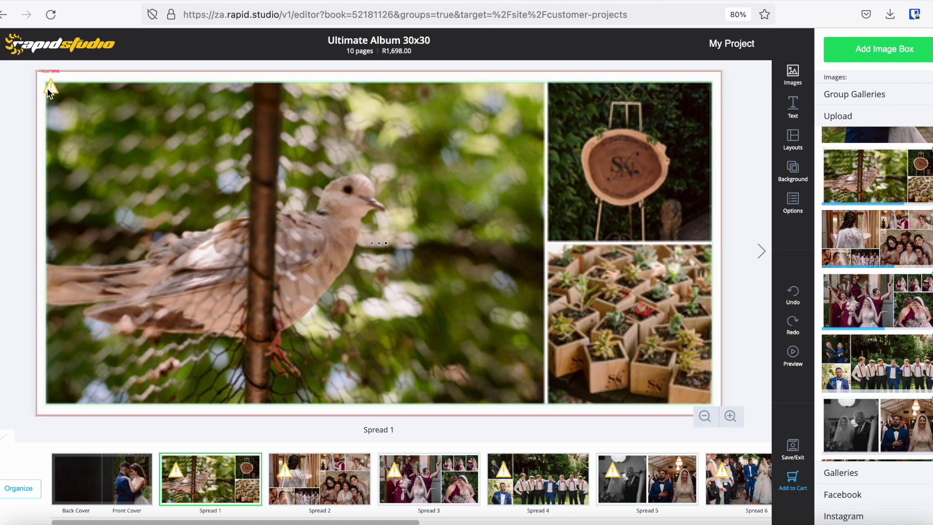
mouse_move(55, 89)
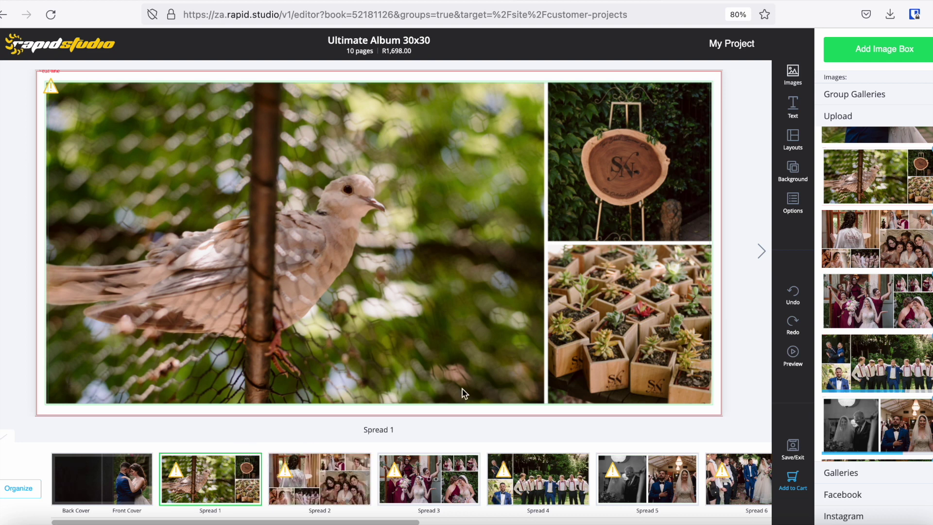
left_click(761, 255)
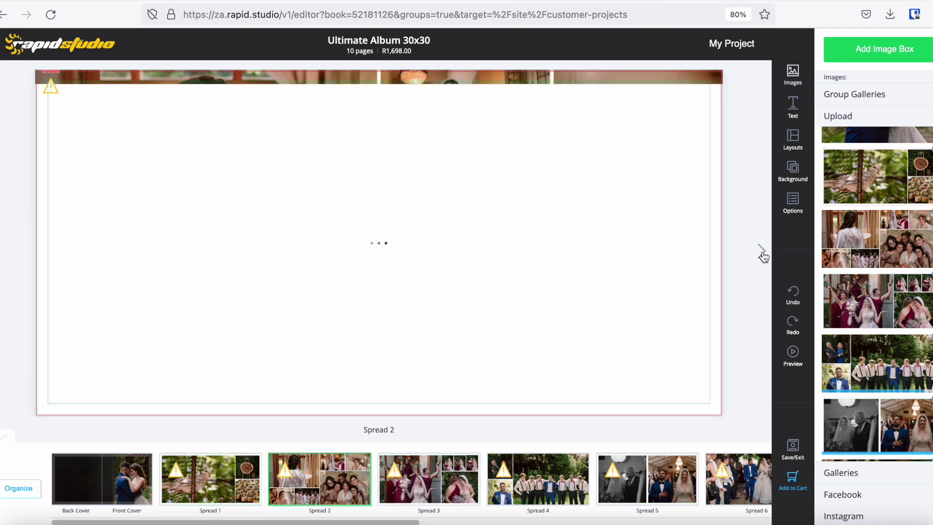
left_click(761, 254)
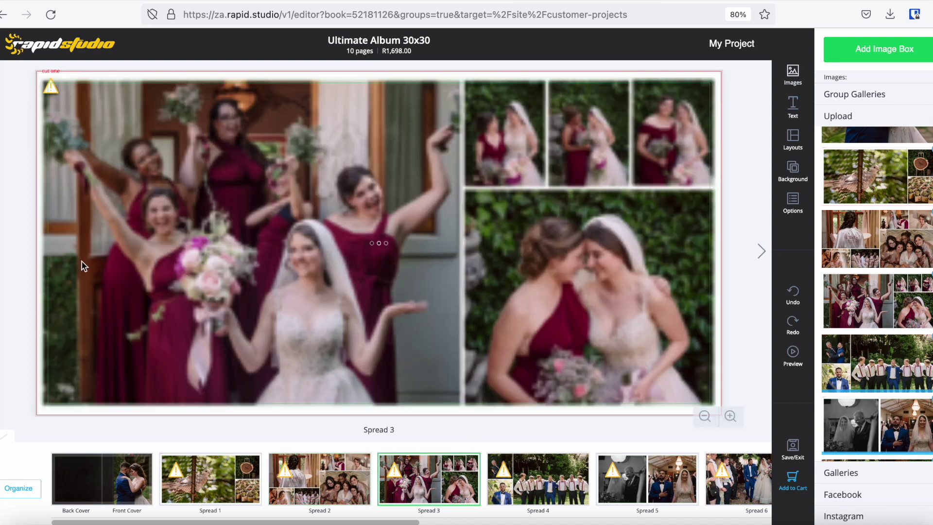
left_click(41, 247)
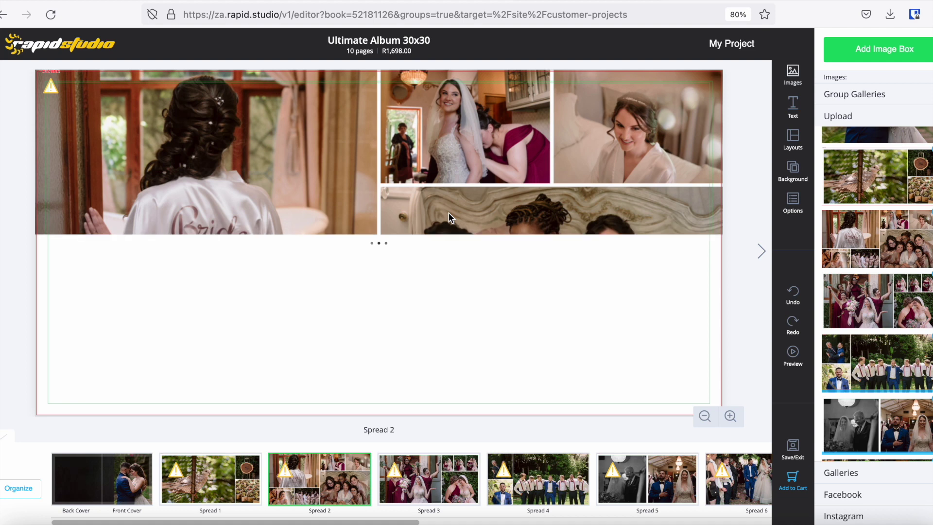